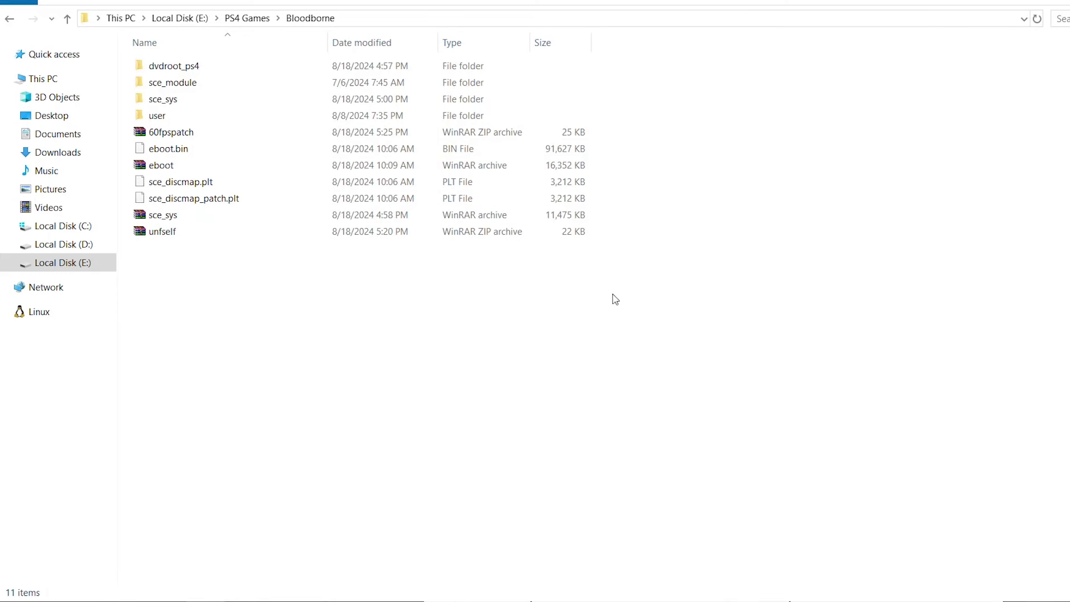
Extract 720p.exe from the 60fpspatch archive into the Bloodborne folder.
click(184, 133)
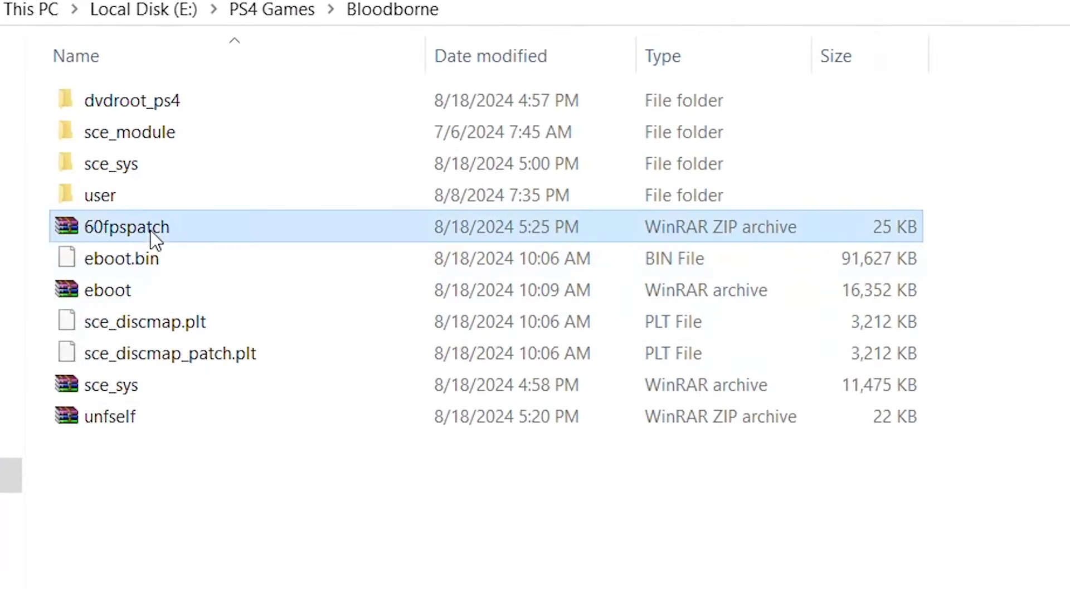
double_click(182, 233)
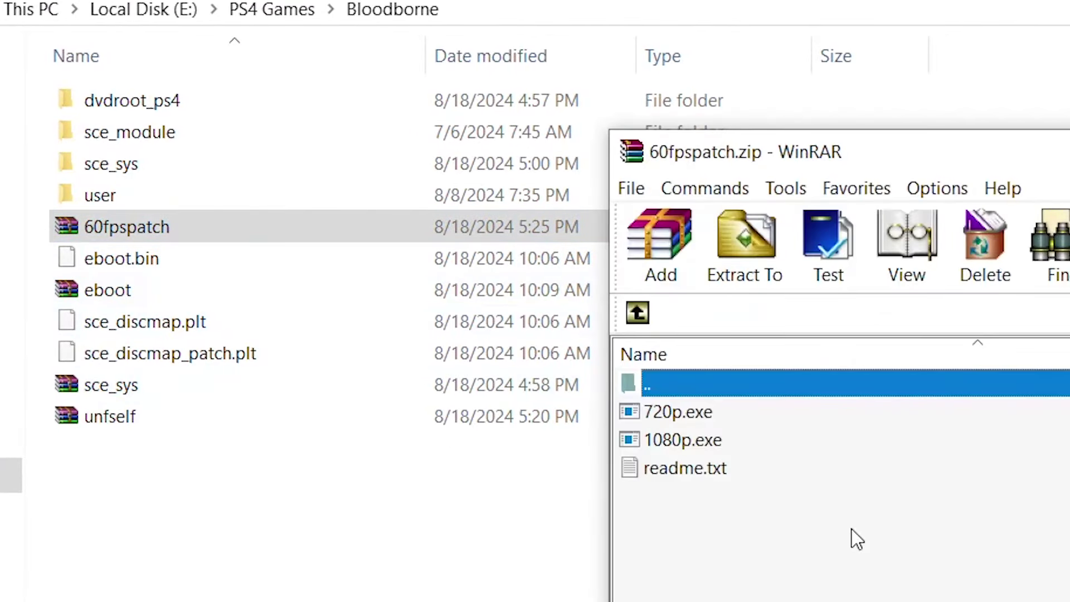
drag(675, 411, 434, 597)
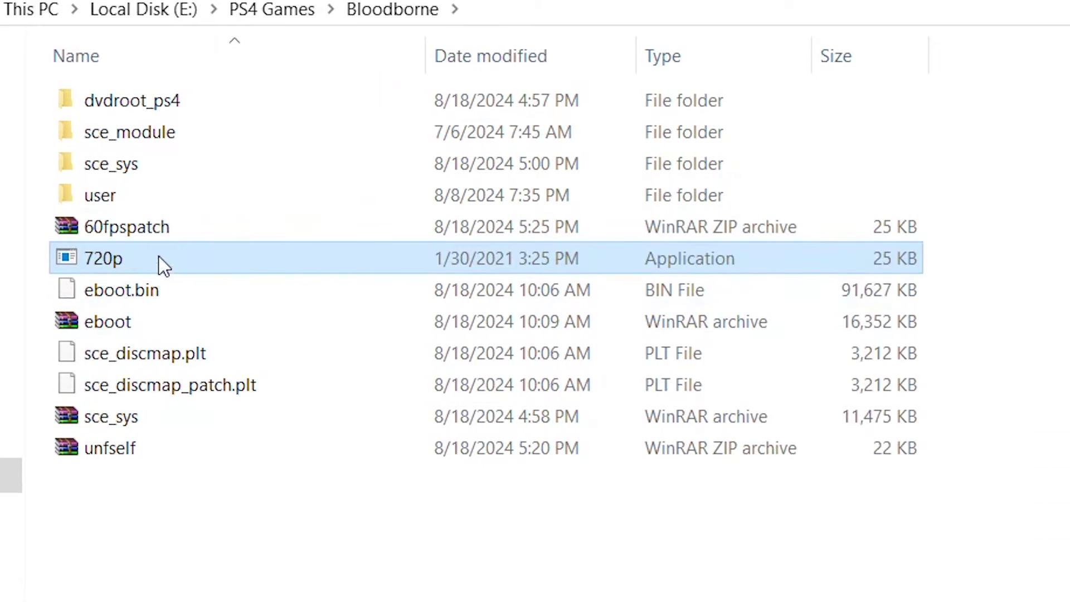
Try to patch the encrypted eboot.bin by opening it with the 720p patcher, and close the patcher's console.
drag(107, 290, 118, 259)
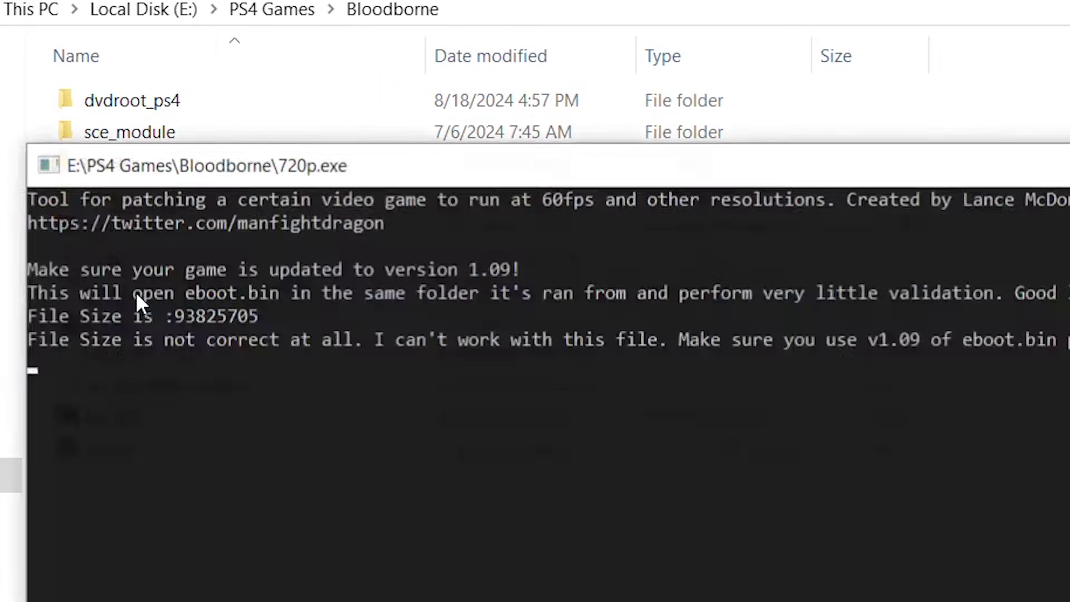
drag(74, 339, 350, 339)
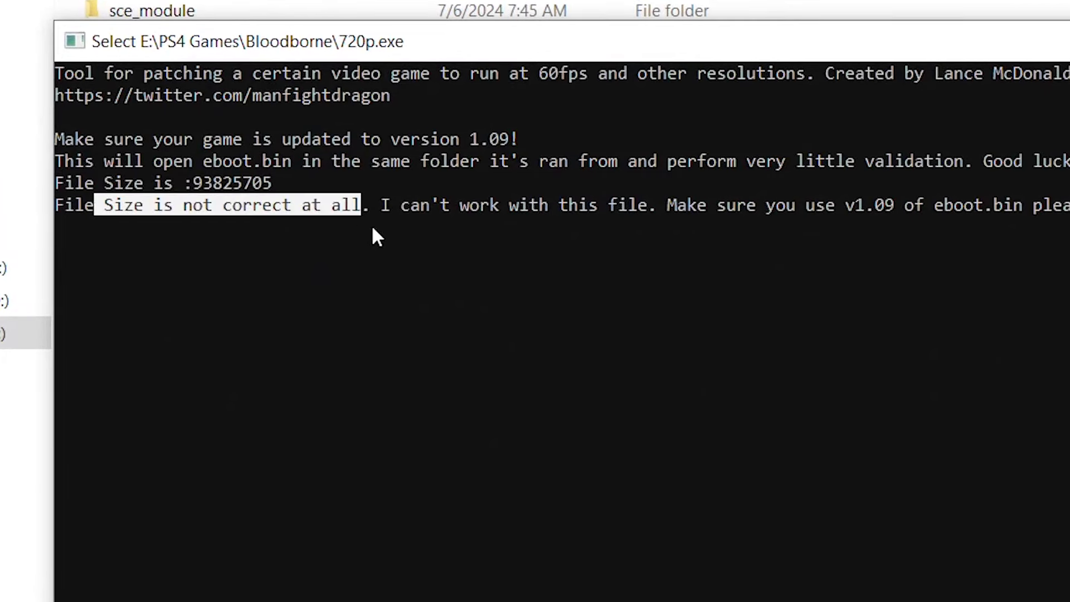
click(167, 204)
click(141, 229)
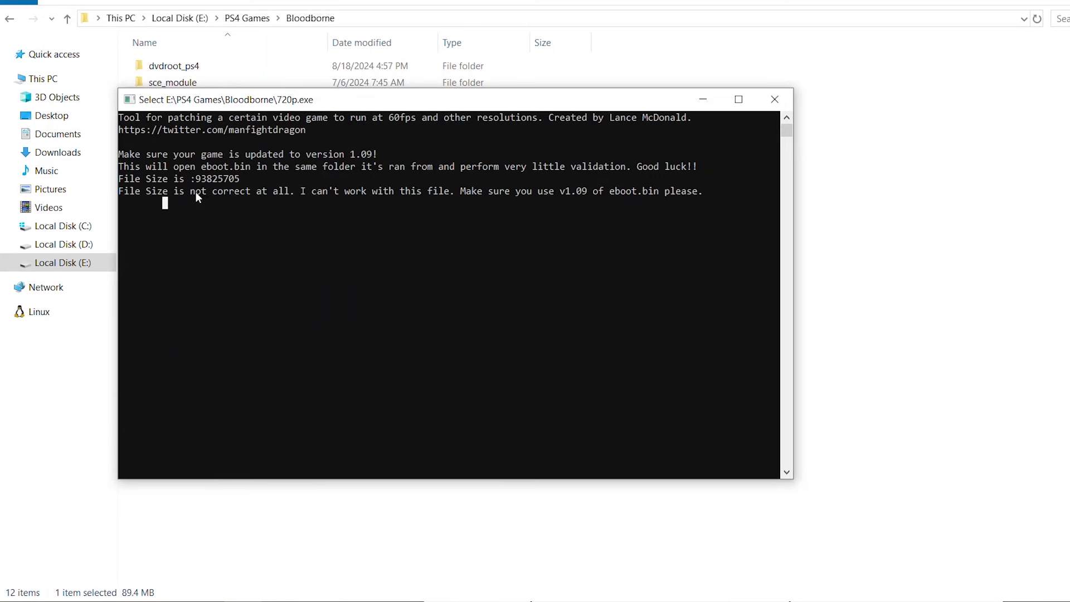
click(776, 102)
click(407, 363)
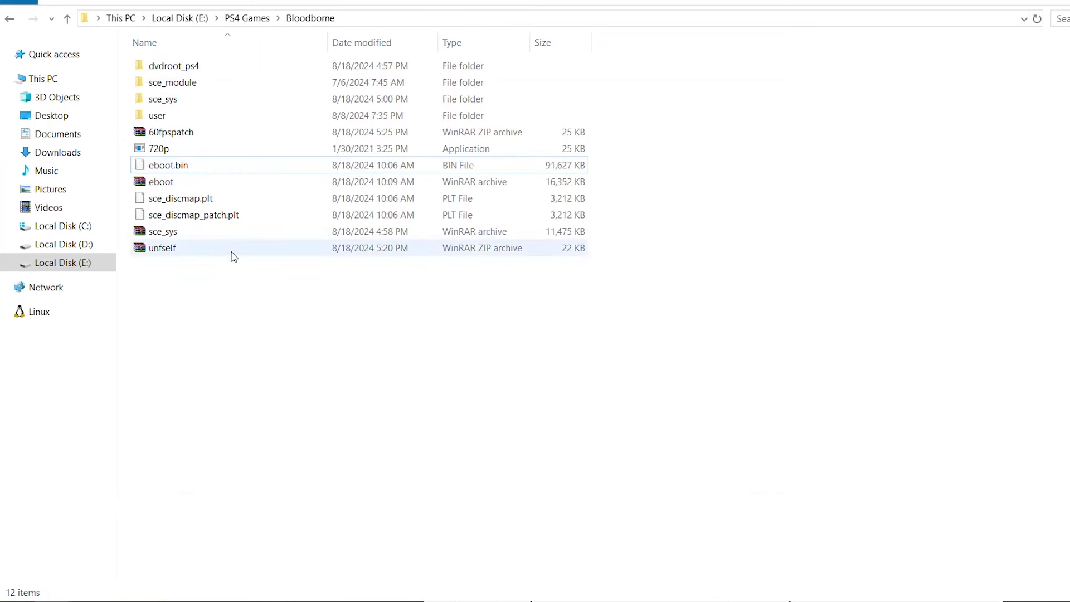
Extract UnfSelf.exe from the unfself archive into the Bloodborne folder and decrypt eboot.bin with it.
double_click(178, 258)
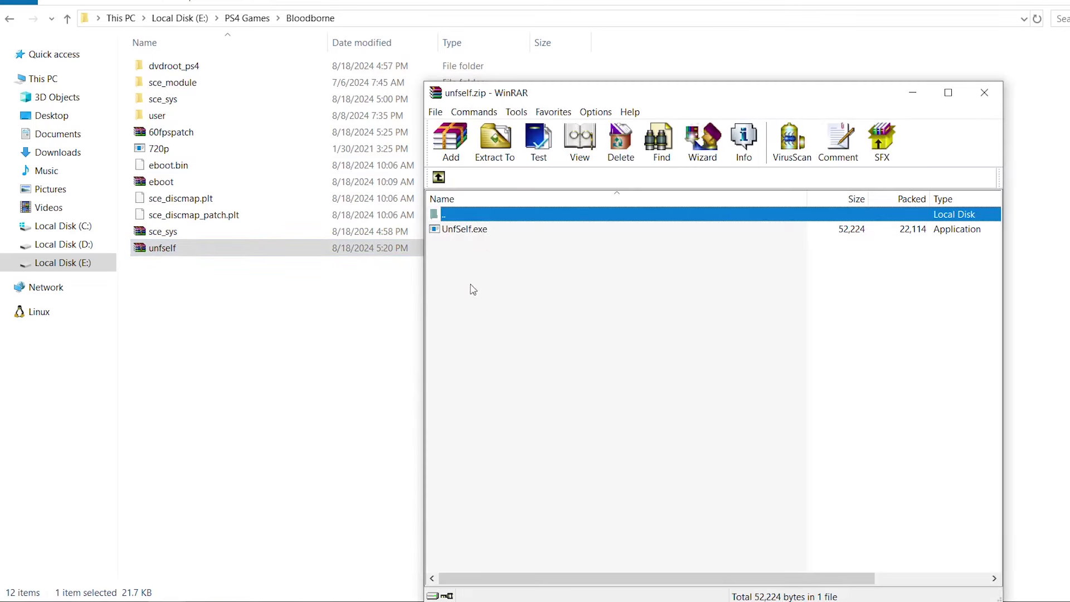
drag(469, 230, 242, 334)
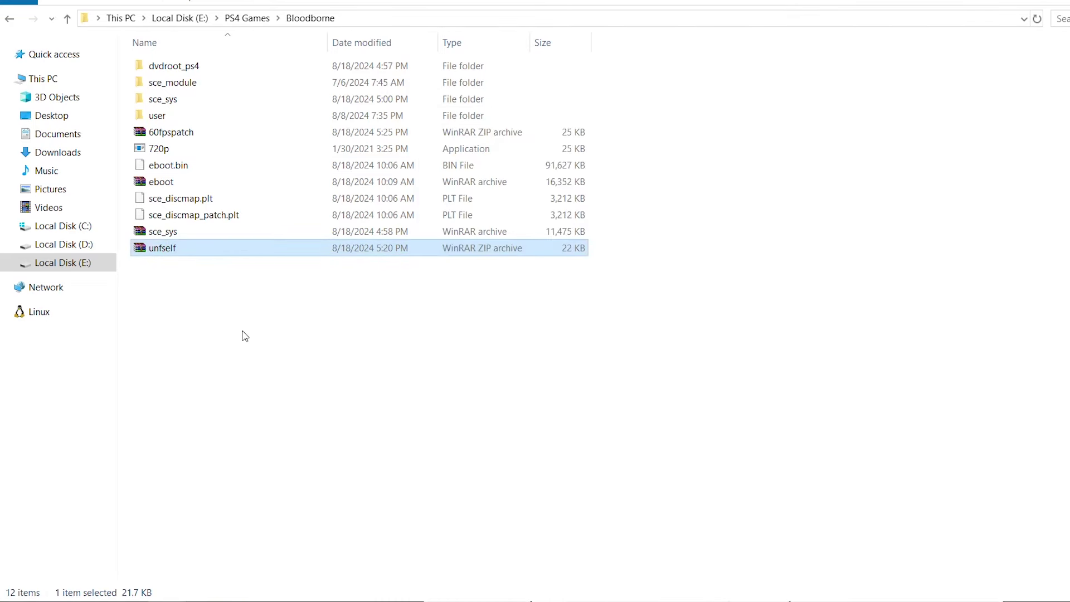
click(184, 165)
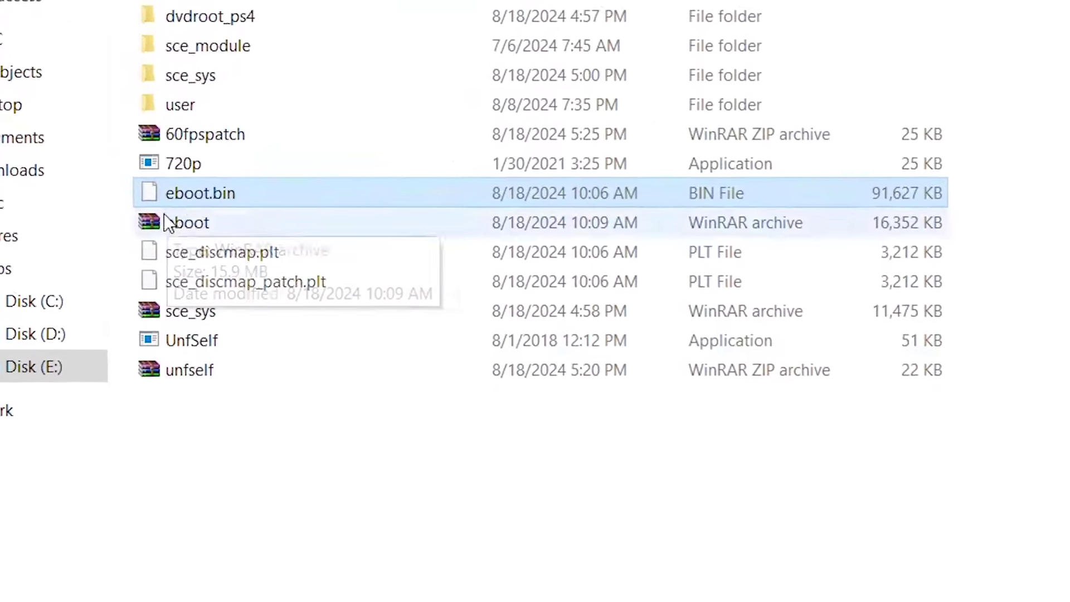
drag(201, 199, 283, 354)
mouse_move(336, 384)
mouse_down()
mouse_move(327, 379)
mouse_move(350, 381)
mouse_up()
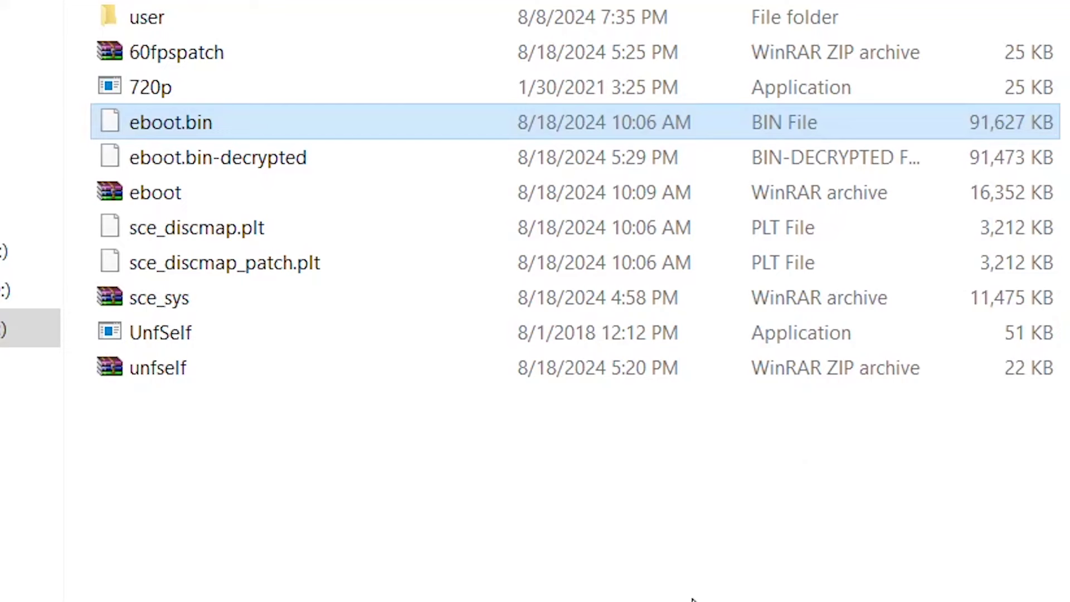
click(692, 600)
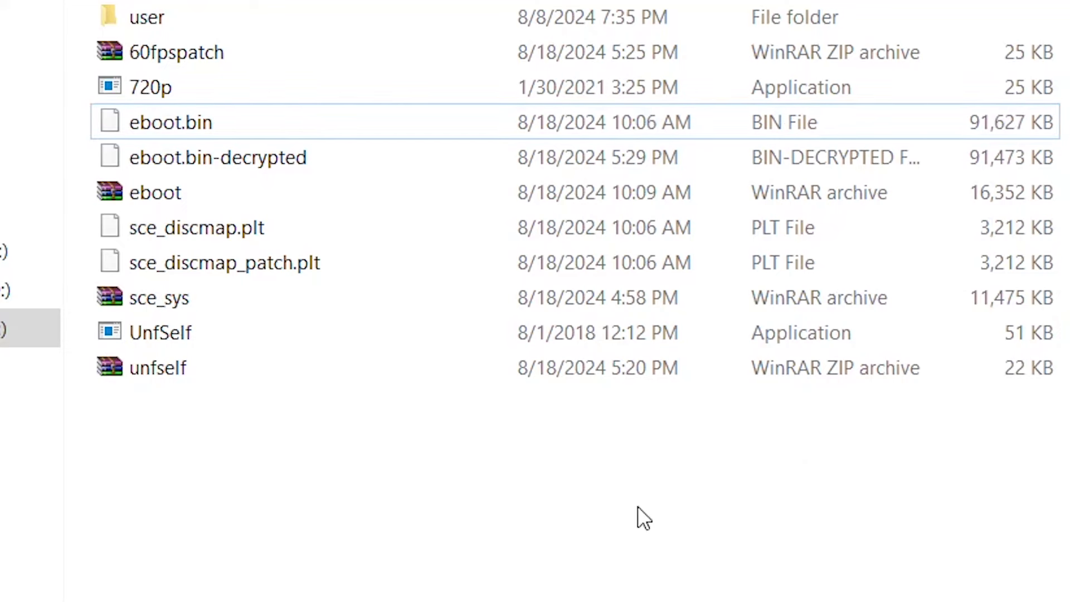
Delete the original encrypted eboot.bin from the Bloodborne folder.
click(196, 126)
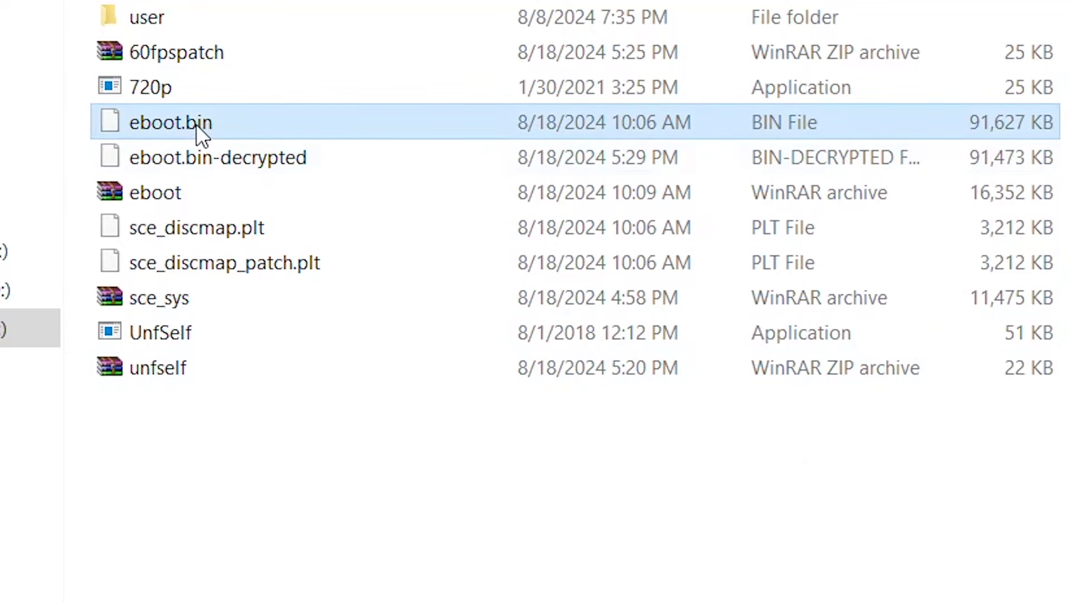
key(Delete)
key(Return)
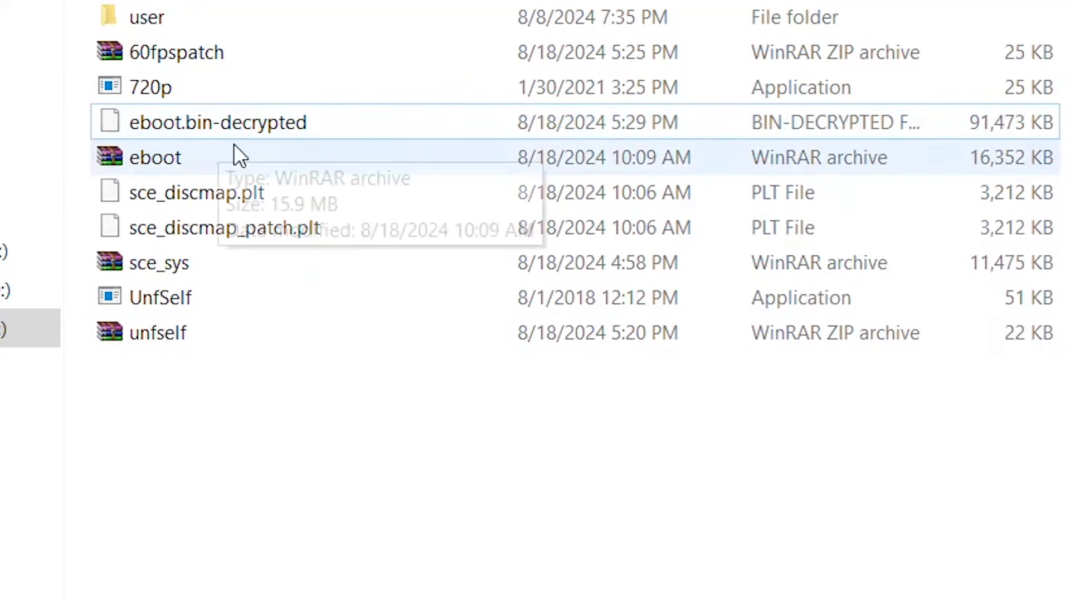
Rename eboot.bin-decrypted to eboot.bin and accept the file extension change.
click(225, 129)
right_click(225, 129)
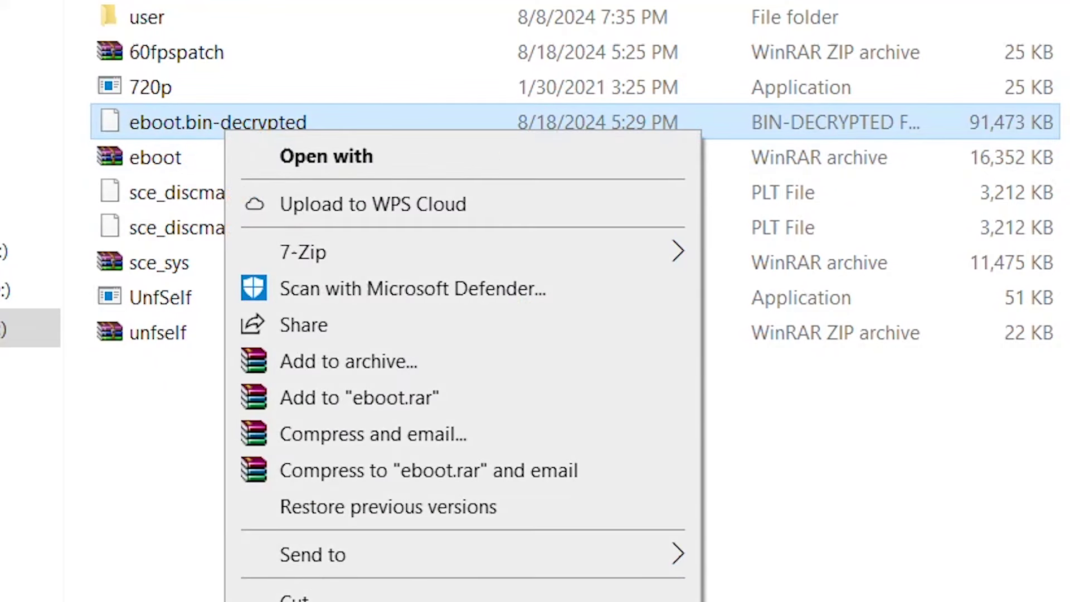
key(m)
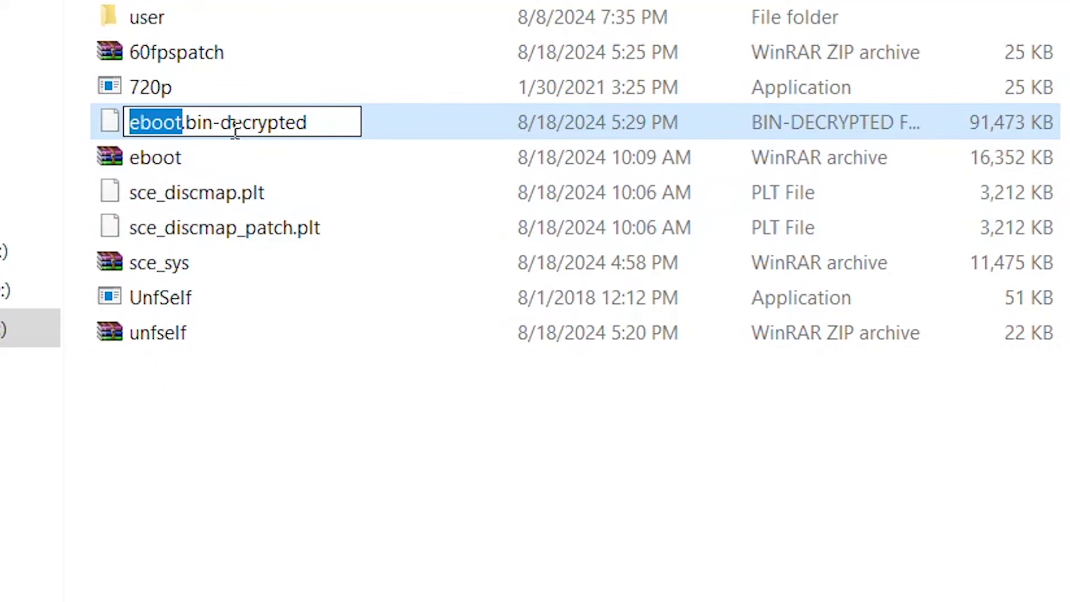
drag(232, 124, 469, 150)
key(BackSpace)
key(BackSpace)
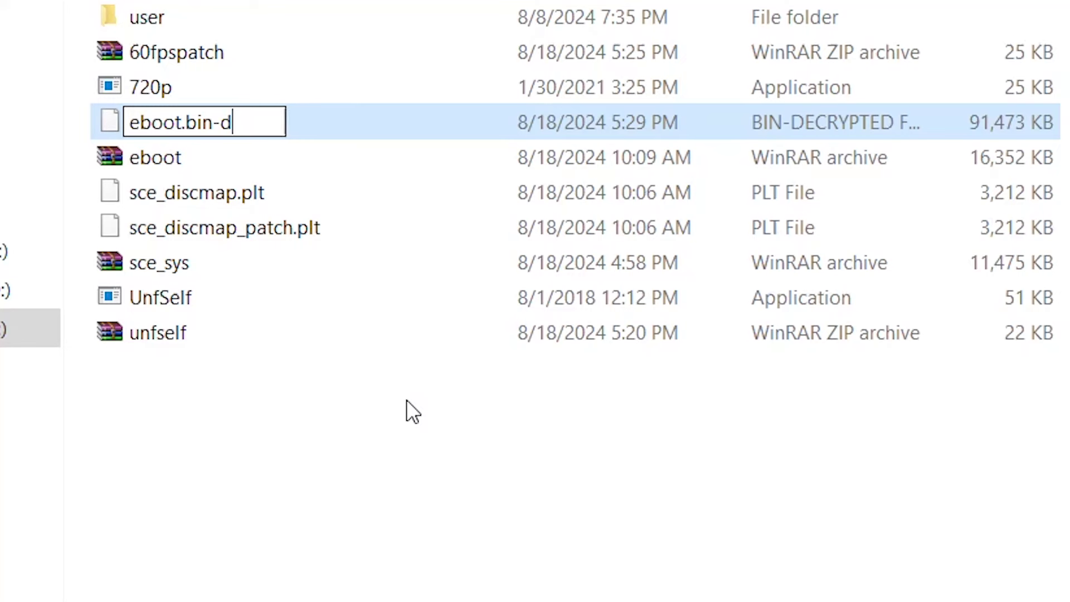
key(BackSpace)
key(Return)
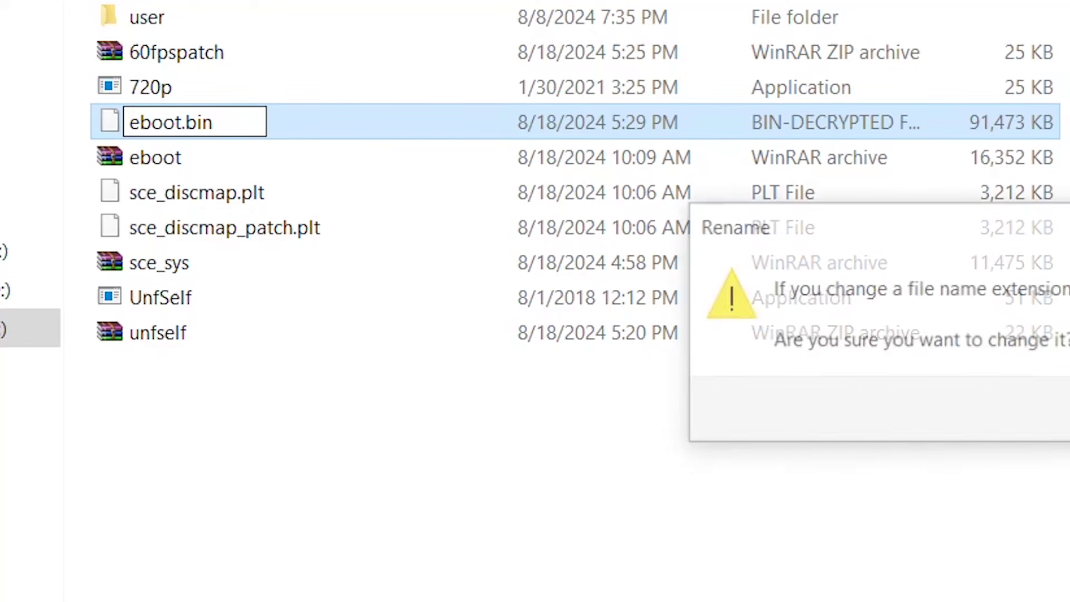
key(Return)
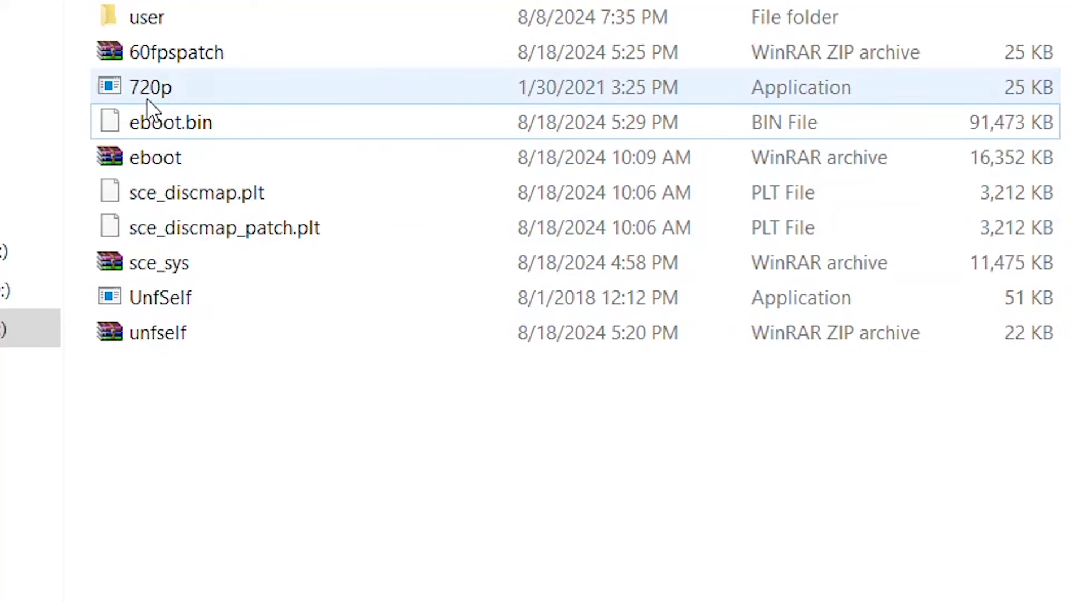
Open the decrypted eboot.bin with the 720p patcher to apply the 60fps patch.
click(220, 118)
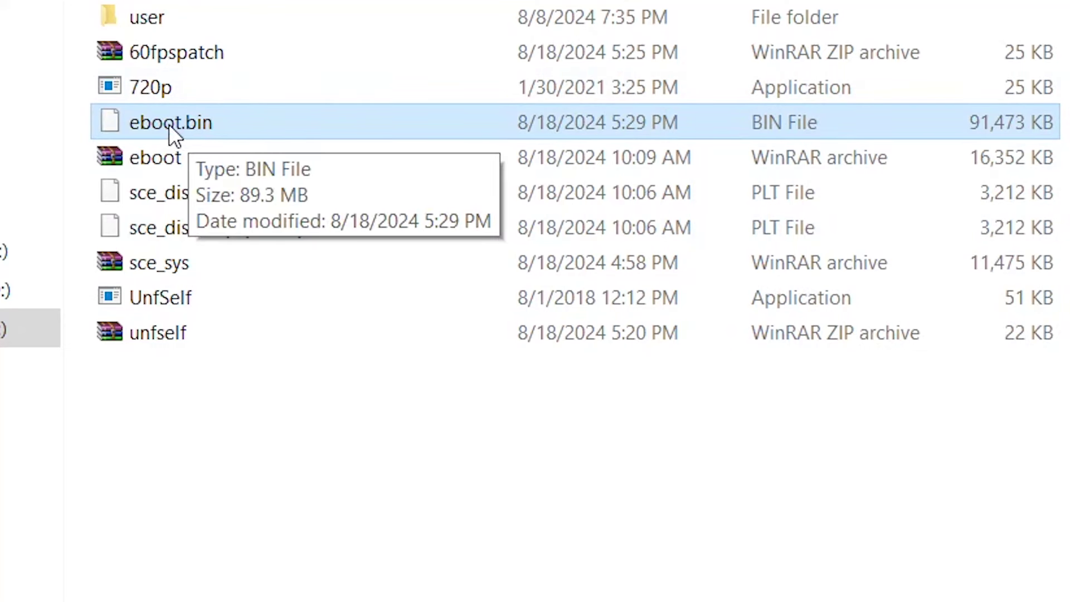
drag(165, 123, 203, 85)
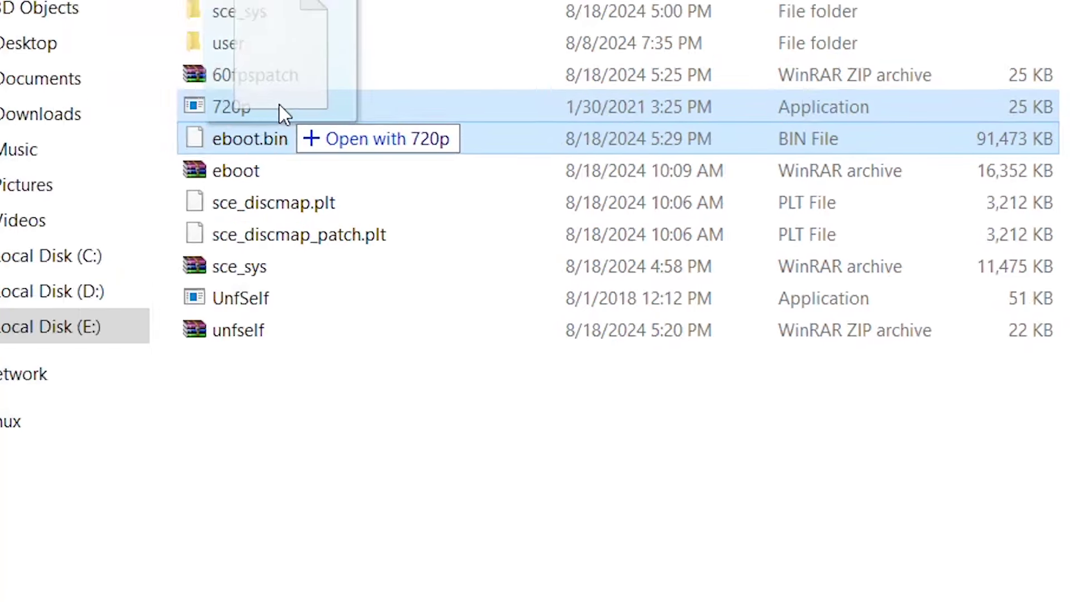
drag(279, 104, 279, 106)
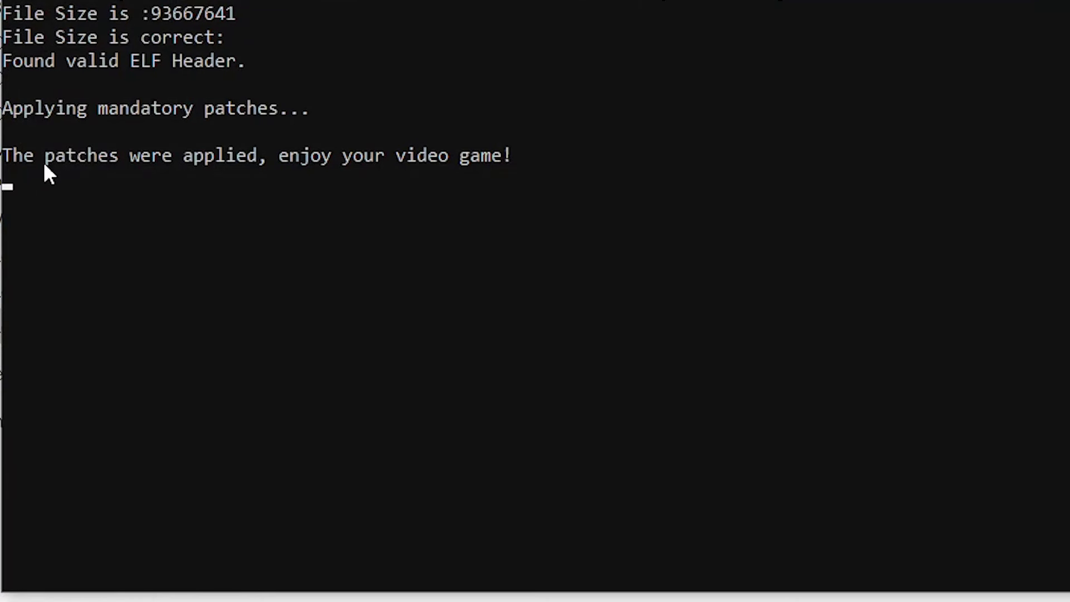
Examine the patcher's output for the file size check, the ELF header check and the patch status, and close the console.
drag(11, 160, 510, 156)
click(250, 158)
click(453, 178)
click(293, 108)
drag(293, 108, 384, 179)
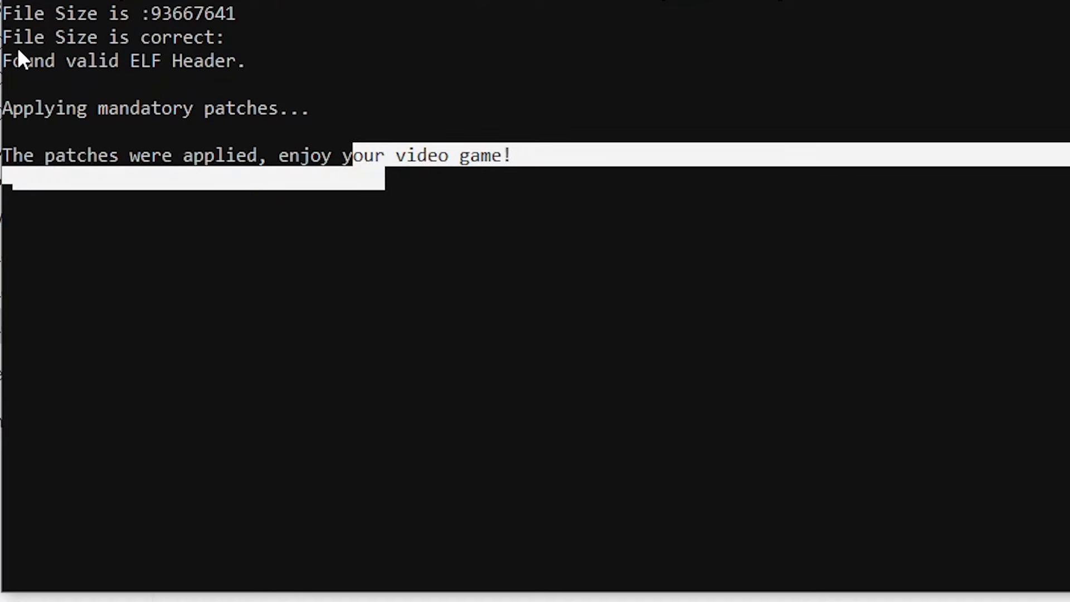
drag(6, 38, 212, 31)
click(229, 39)
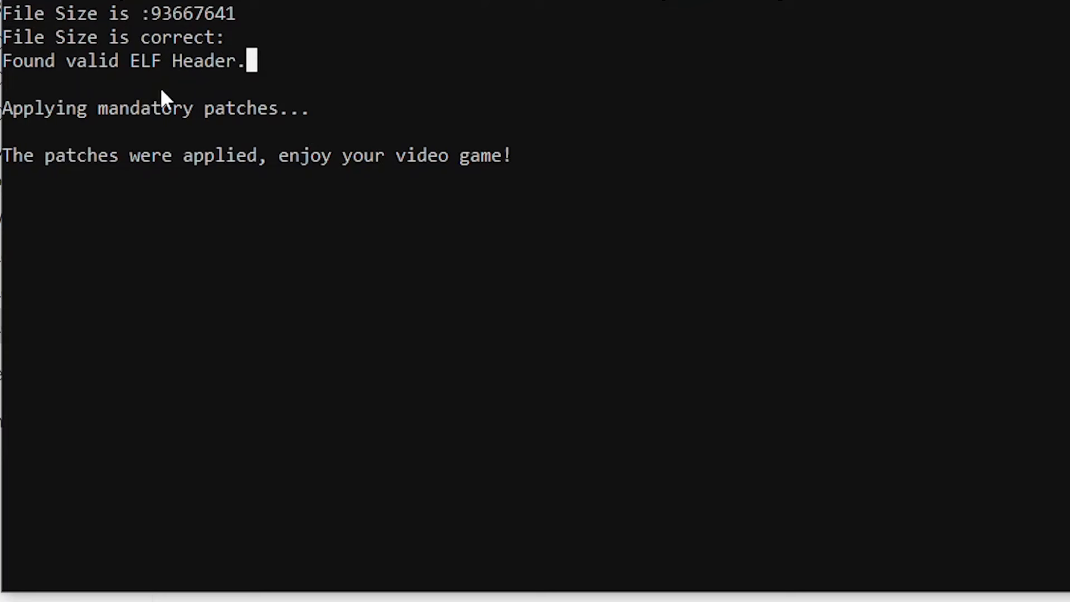
click(91, 60)
shift+click(232, 85)
click(230, 84)
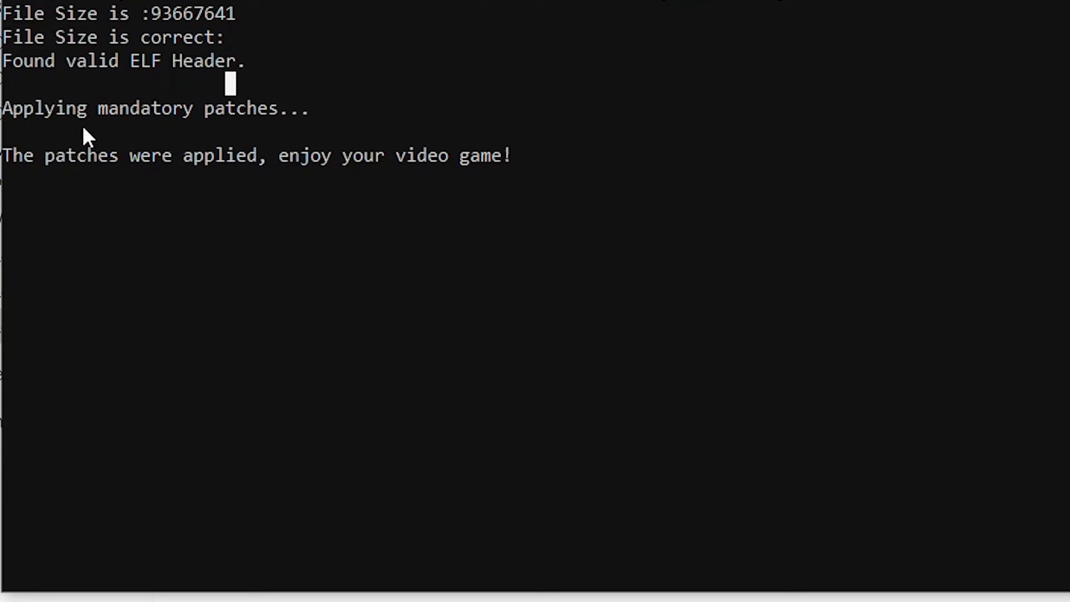
drag(52, 108, 223, 123)
click(209, 131)
drag(91, 179, 123, 152)
click(308, 174)
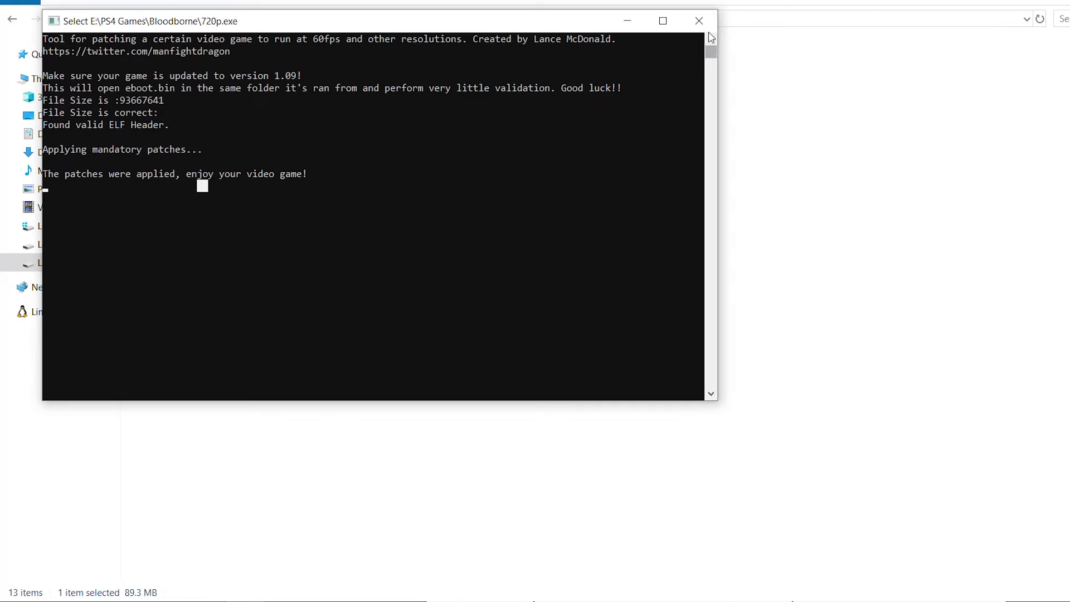
click(705, 19)
click(468, 373)
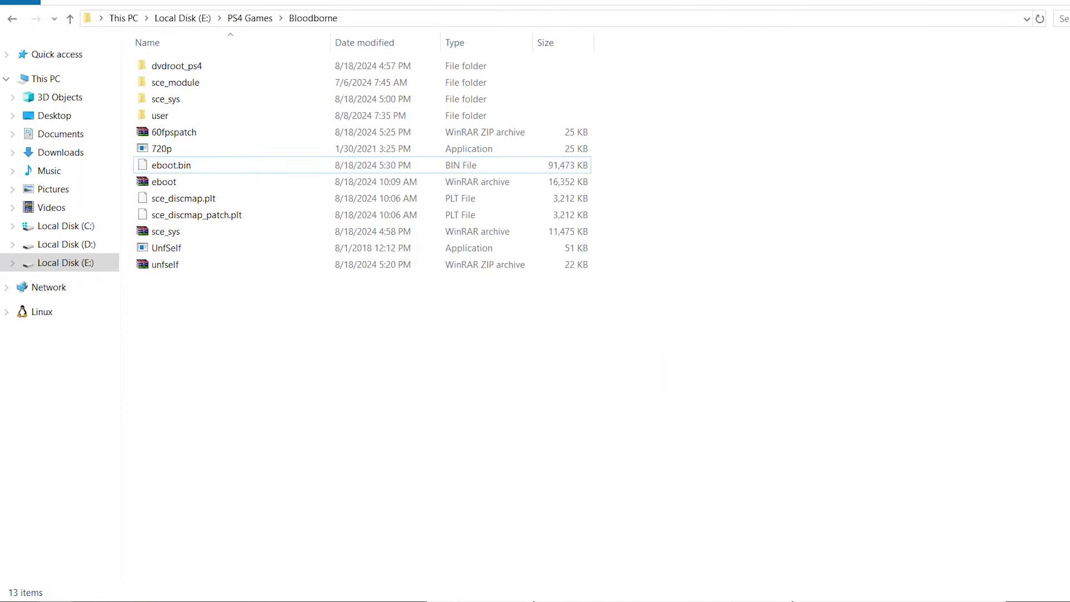
Launch shadPS4 from the shadps4-libSceNgs2 #1523 folder and apply its general settings.
mouse_move(97, 601)
click(208, 569)
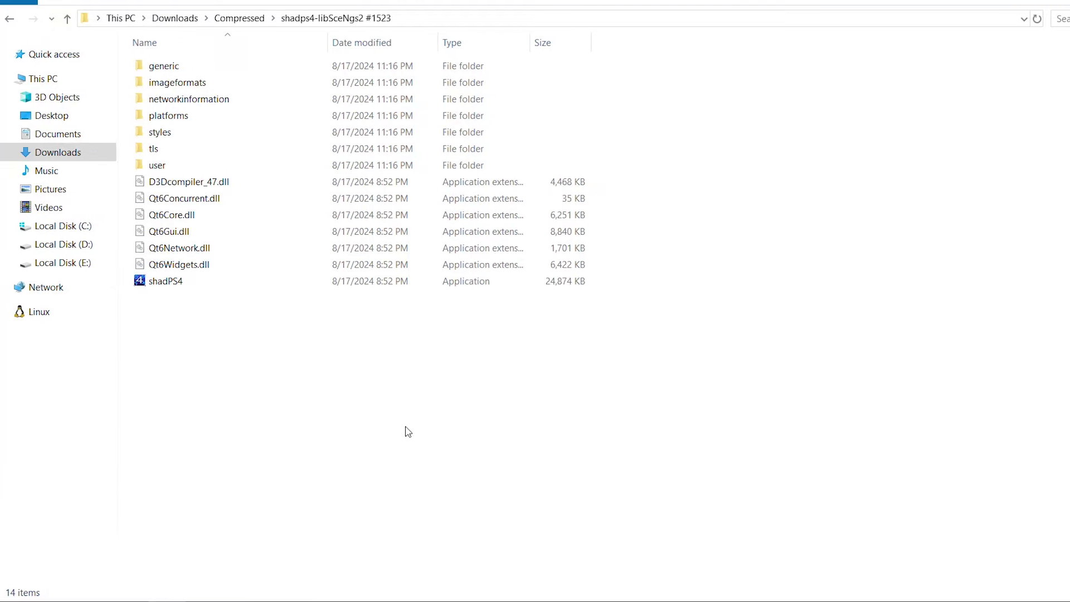
click(170, 283)
double_click(169, 282)
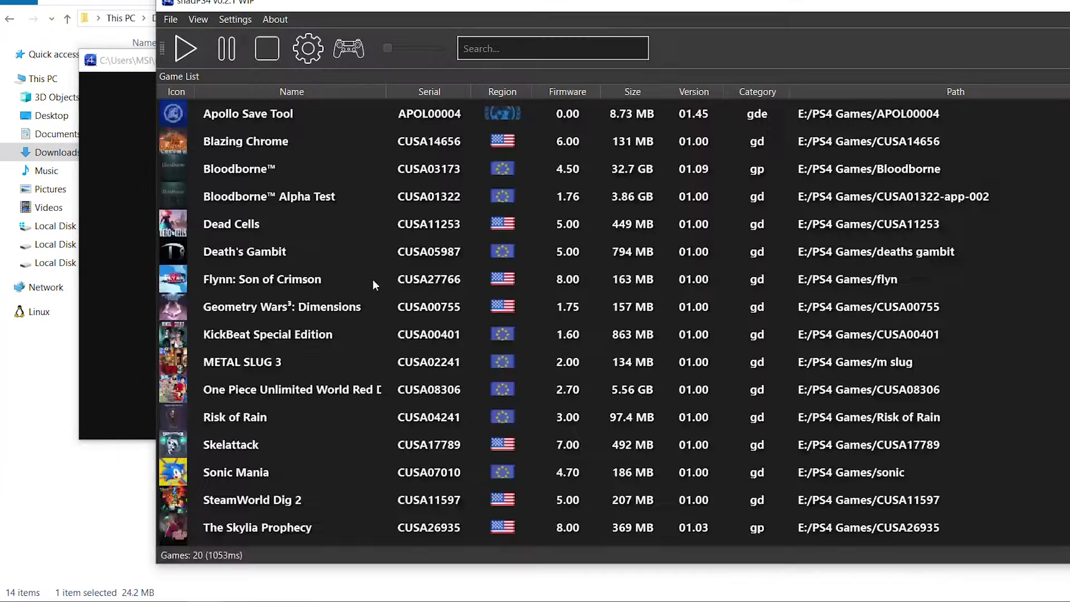
click(298, 58)
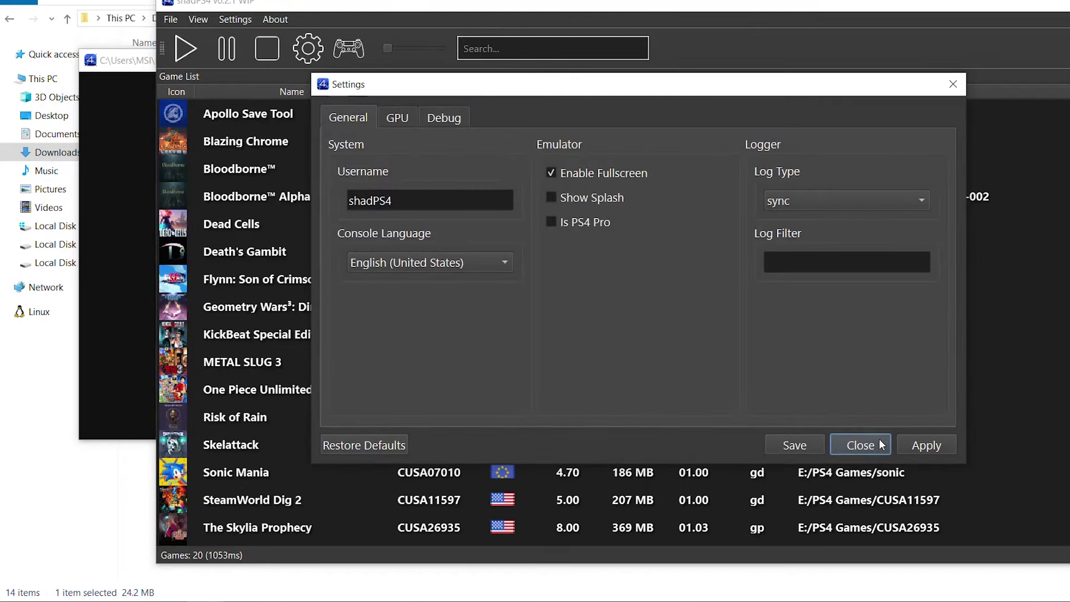
click(923, 447)
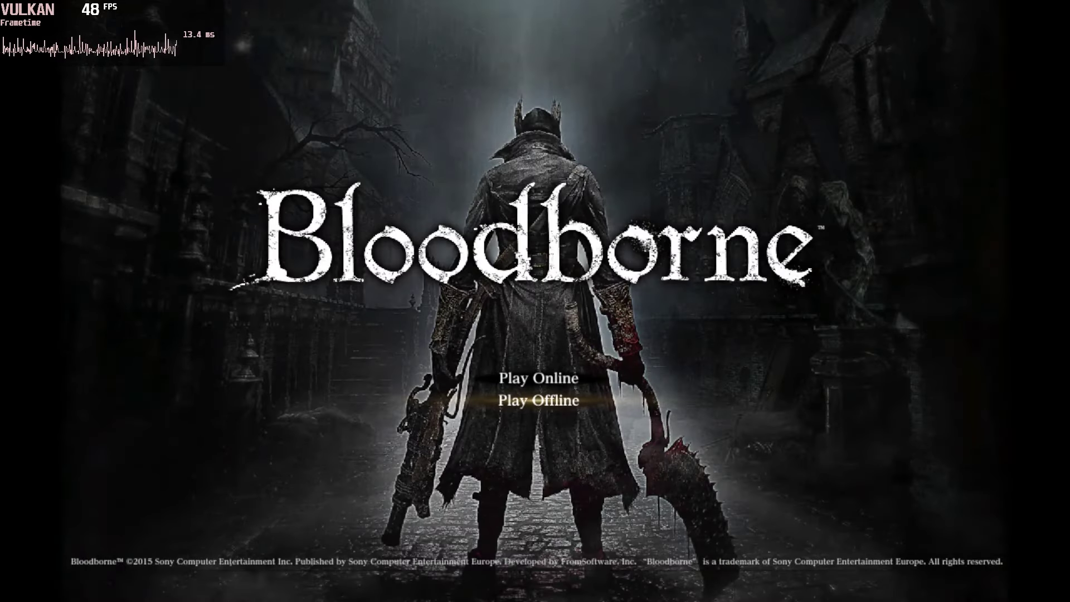
Choose Play Offline on the Bloodborne title screen and go down through the main menu entries.
key(Return)
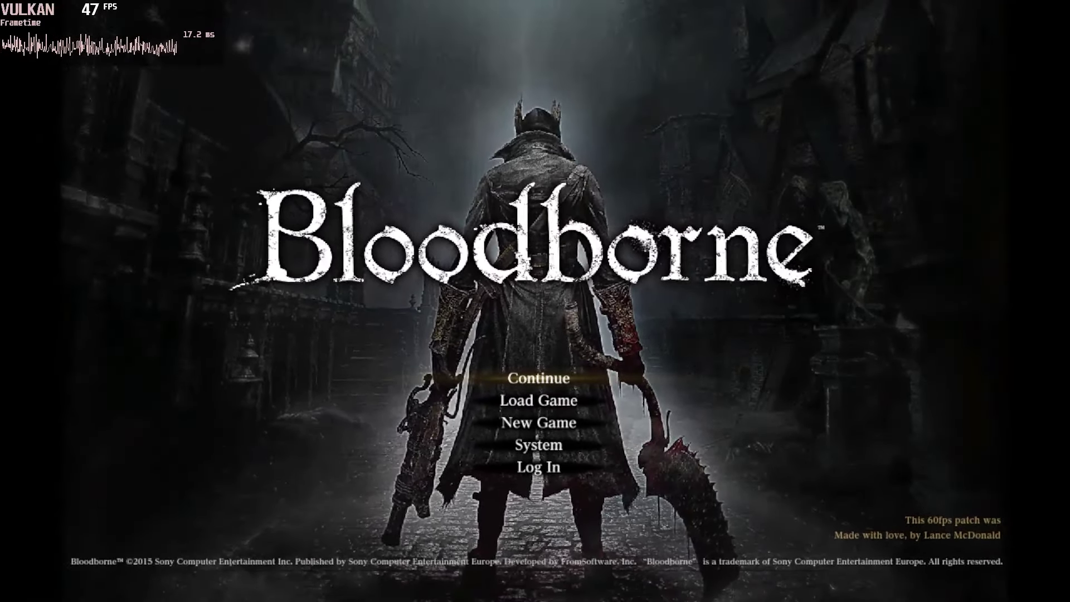
key(Down)
key(Down)
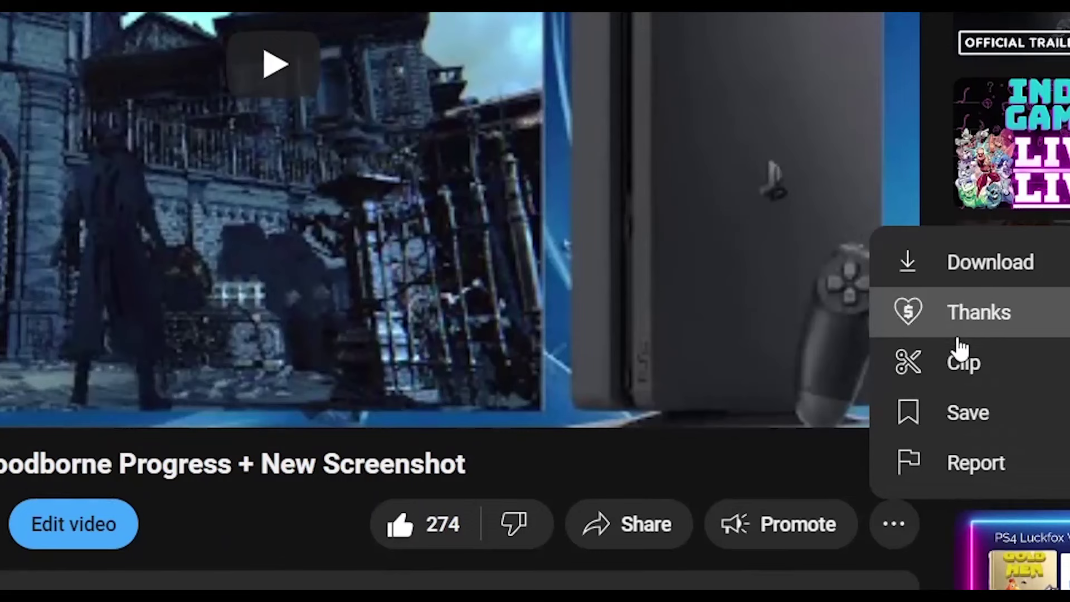
click(892, 526)
click(890, 524)
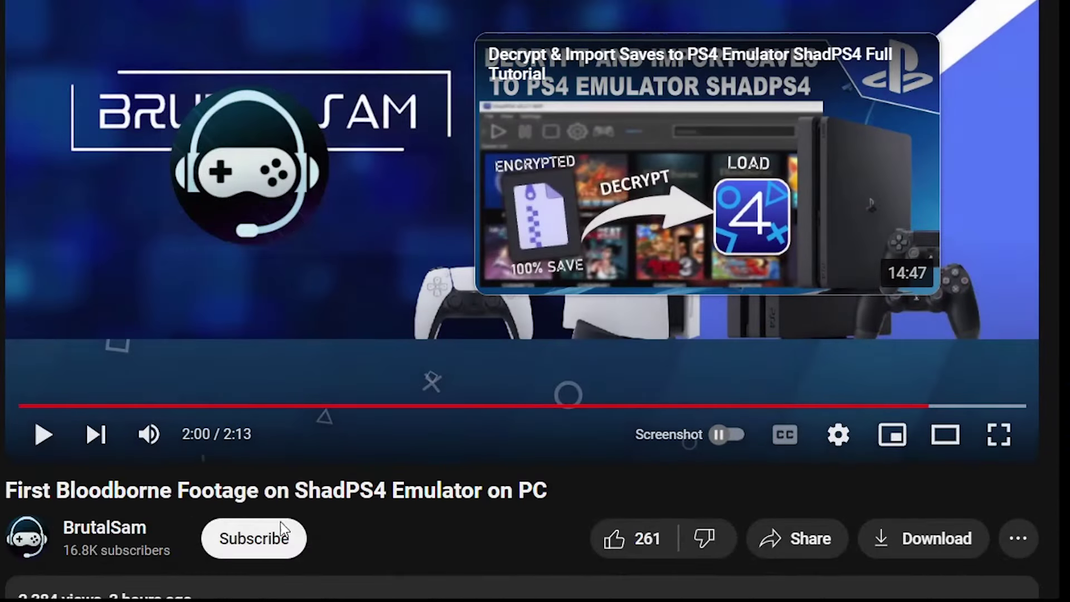
Subscribe to the BrutalSam channel on YouTube and like the video "First Bloodborne Footage on ShadPS4 Emulator on PC".
click(233, 540)
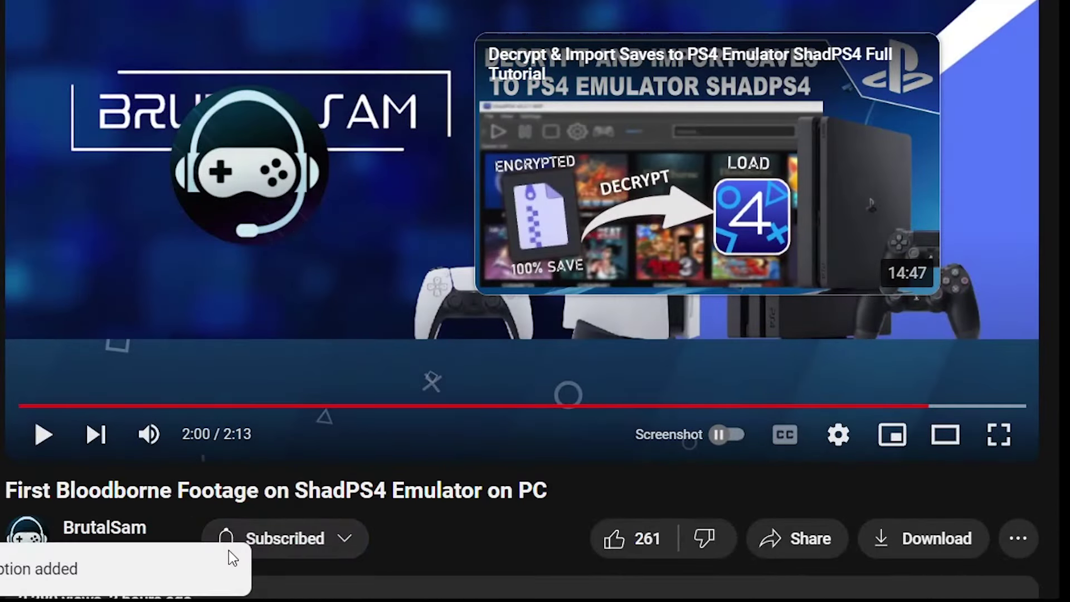
click(626, 547)
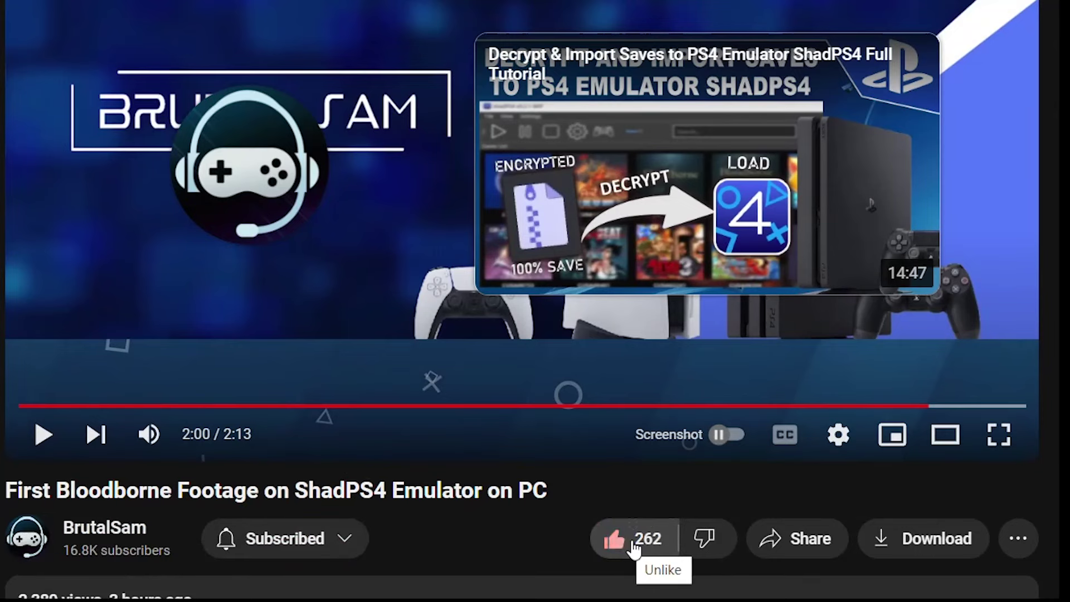